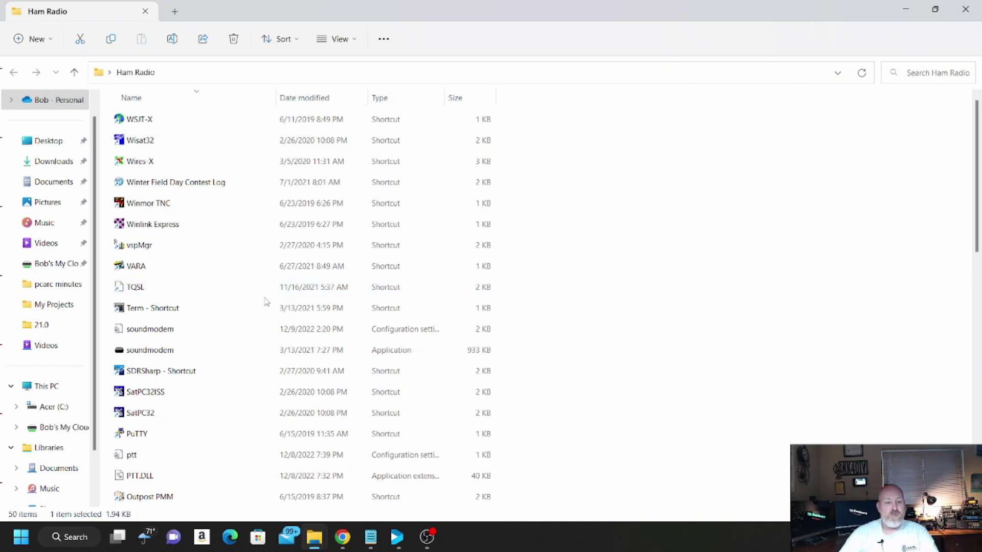
Launch the Winter Field Day Contest Log and accept its setup with class 1O, section NFL
left_click(176, 191)
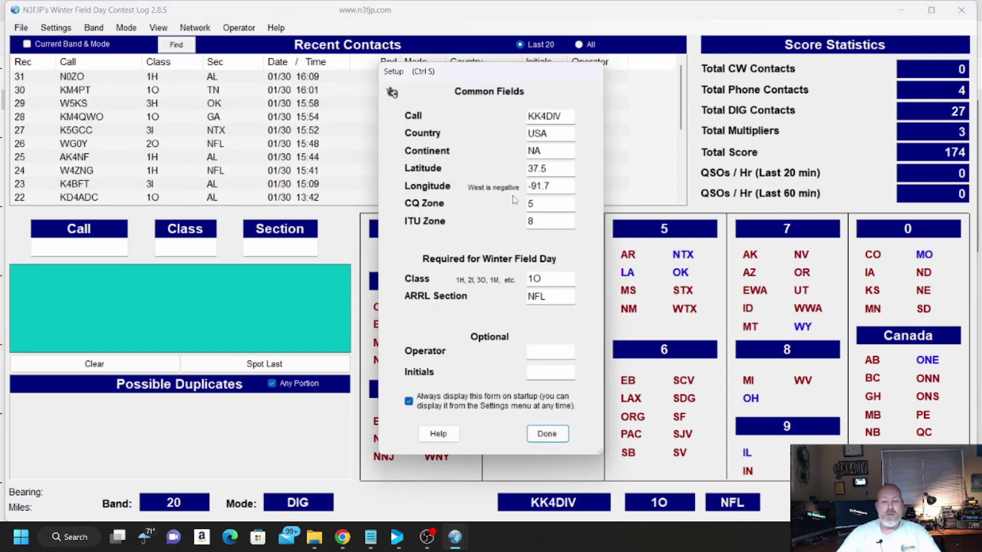
left_click(551, 435)
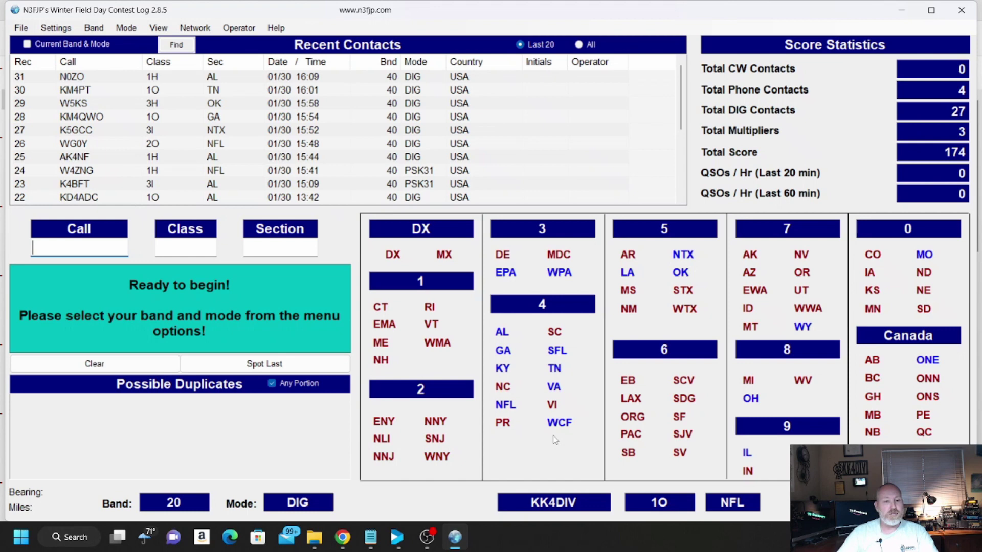
Enable the TCP API server on port 1100 under Settings > Application Program Interface
left_click(56, 28)
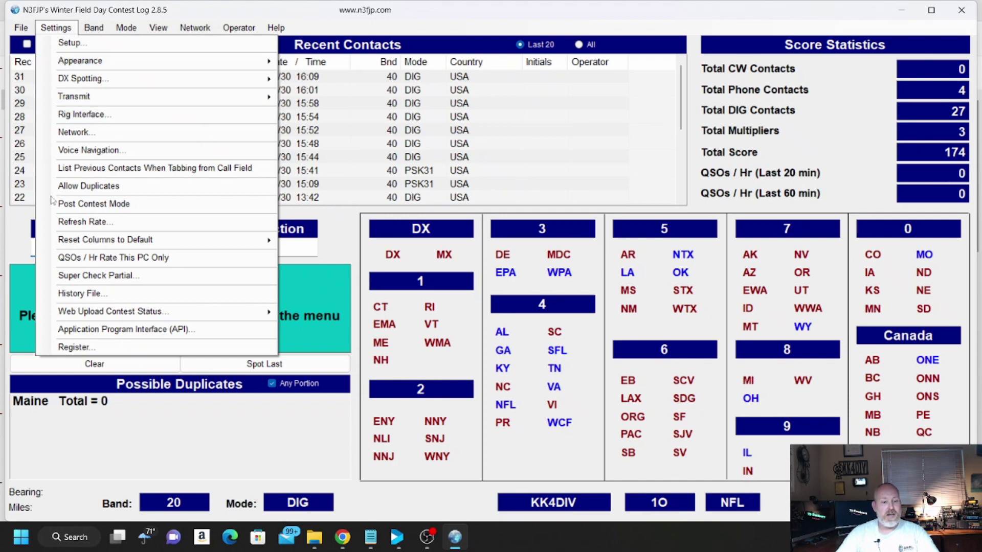
left_click(118, 330)
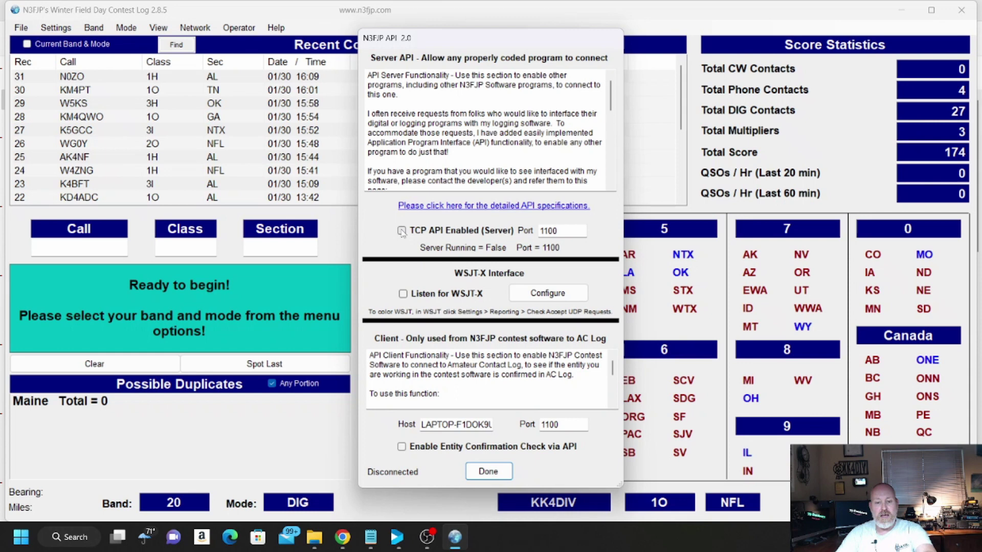
left_click(402, 231)
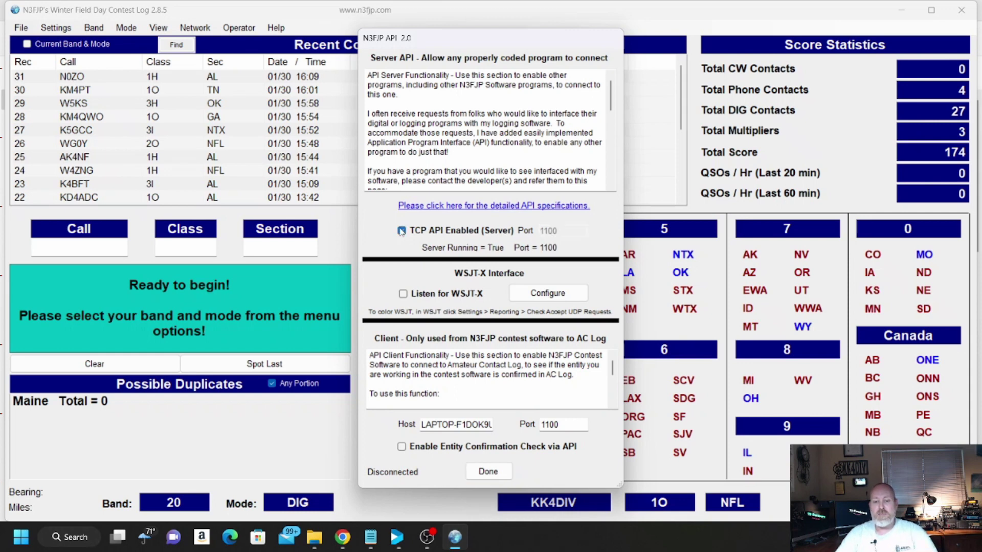
left_click(488, 472)
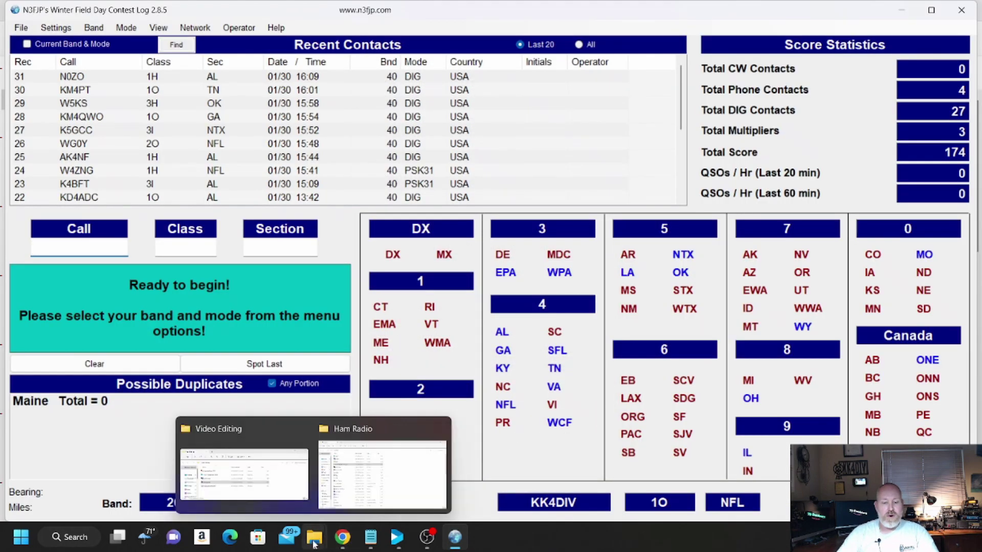
Bring up the Ham Radio folder and launch Fldigi 4.1.03 from it
mouse_move(314, 545)
left_click(349, 488)
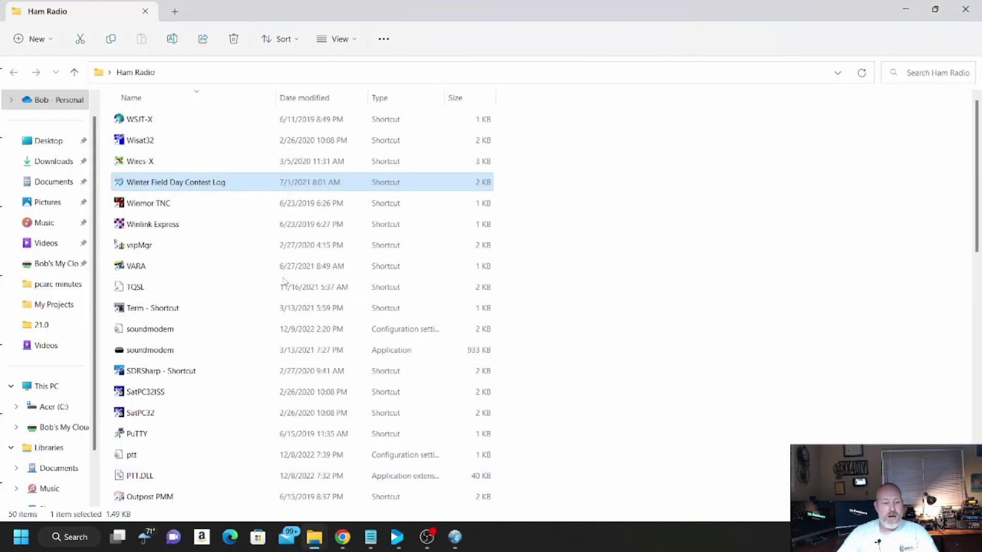
scroll(276, 291, "down", 2)
scroll(276, 292, "down", 4)
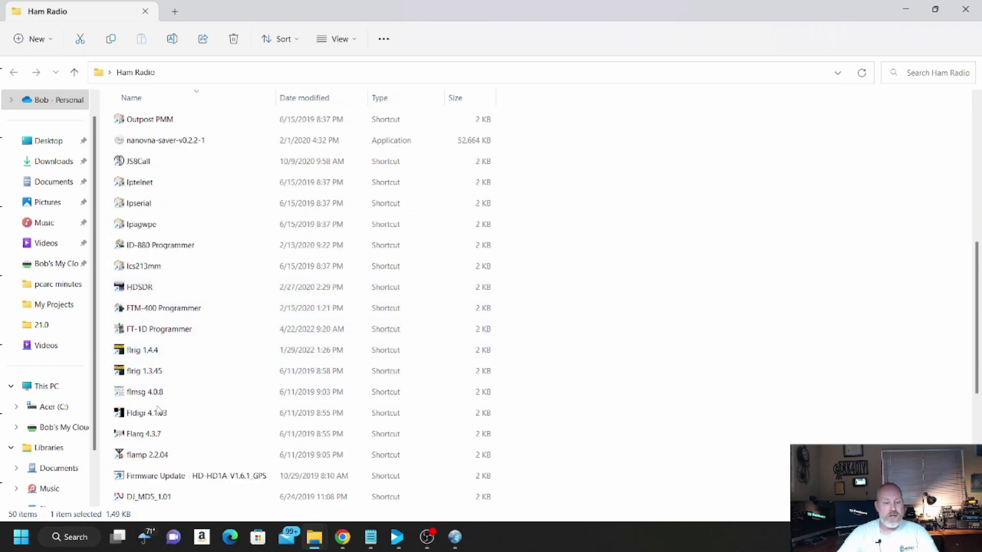
double_click(151, 416)
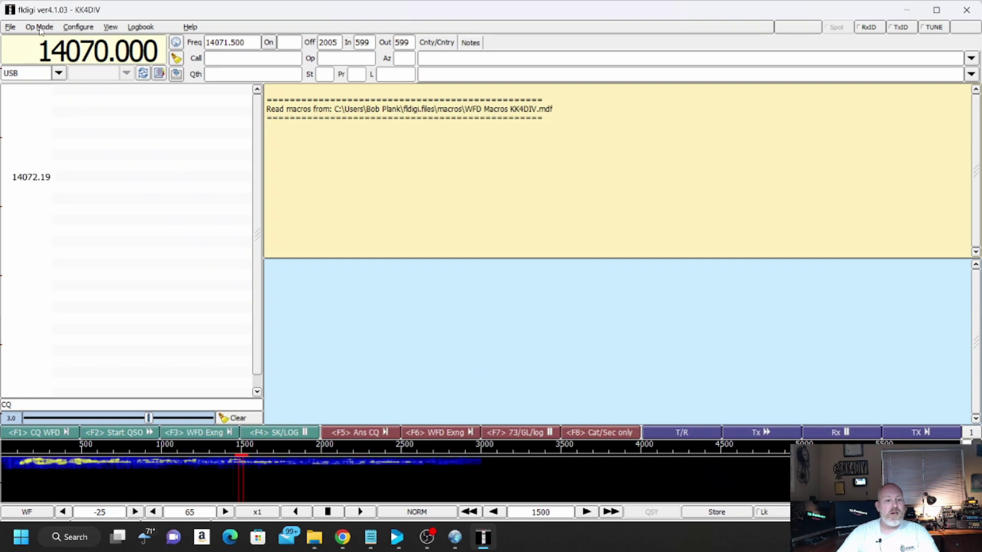
Connect fldigi to the N3FJP log at 127.0.0.1 port 1100 and close the configuration
left_click(78, 27)
mouse_move(97, 118)
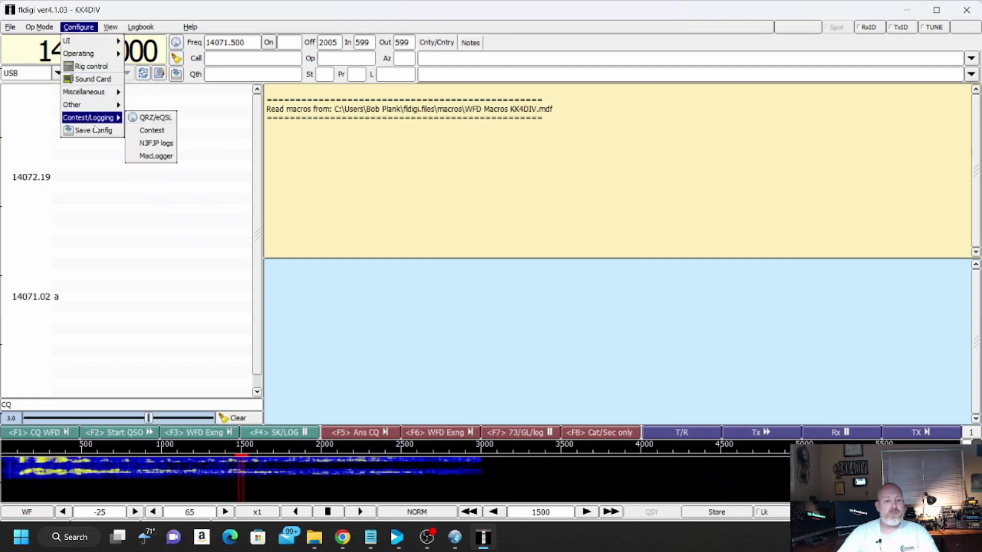
left_click(159, 146)
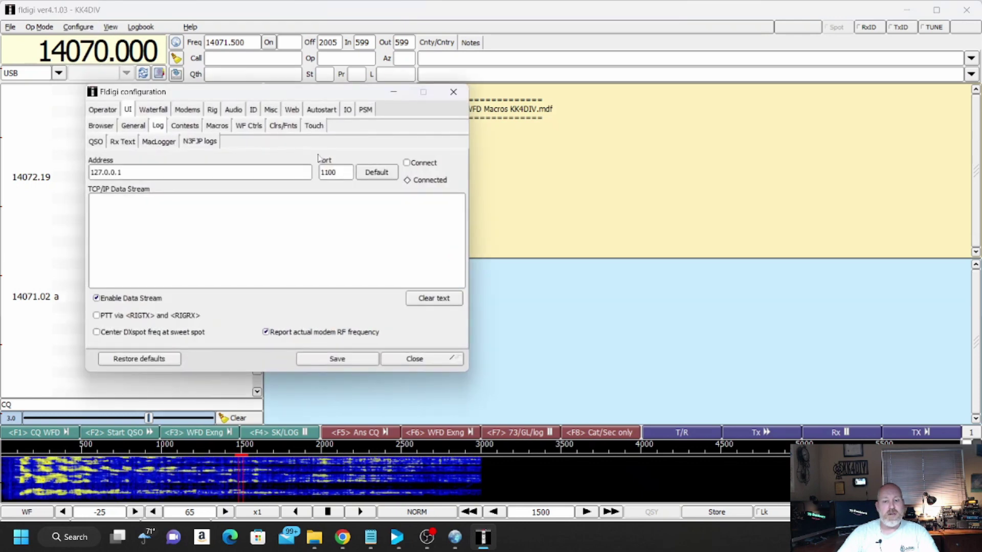
left_click(407, 163)
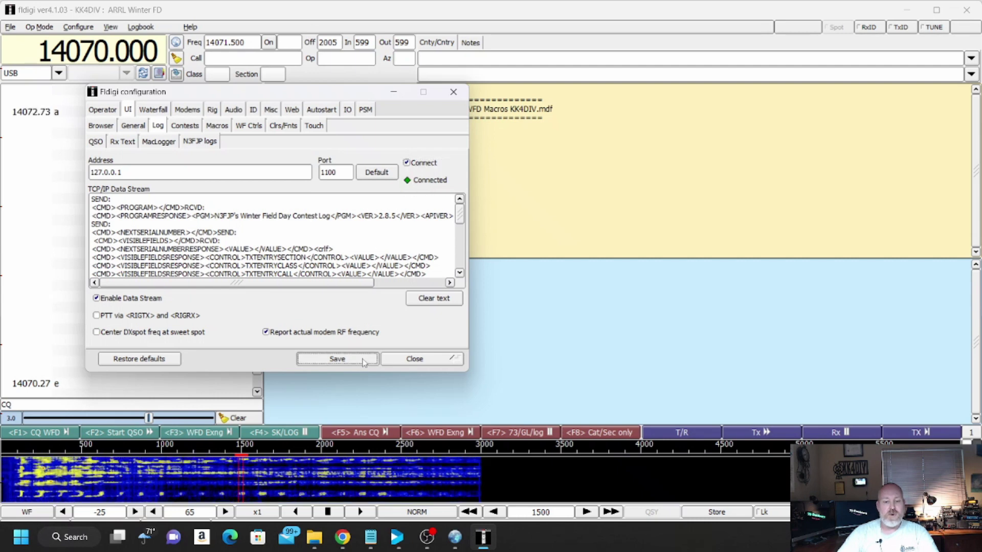
left_click(418, 360)
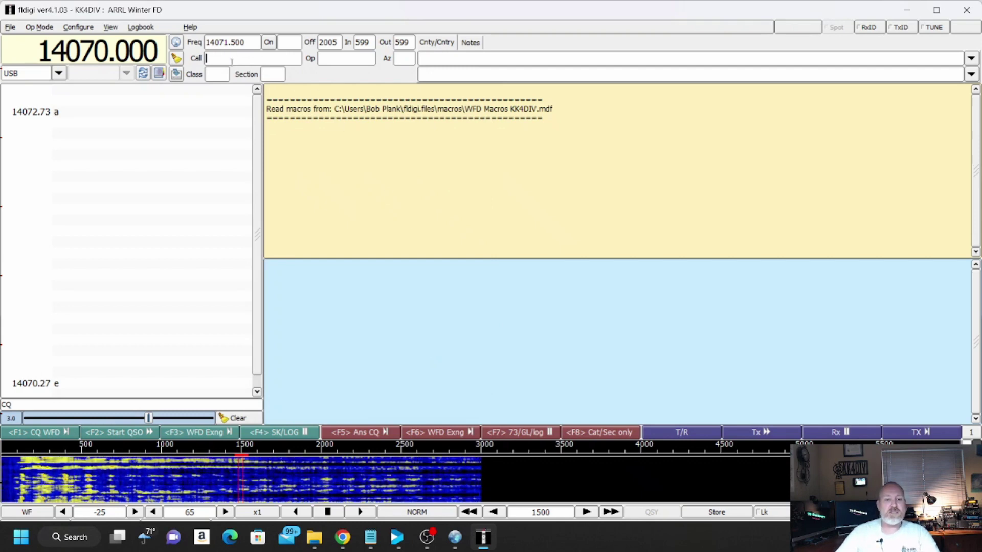
Enter the operator's callsign in Call, class 1O and section NFL
type("KK")
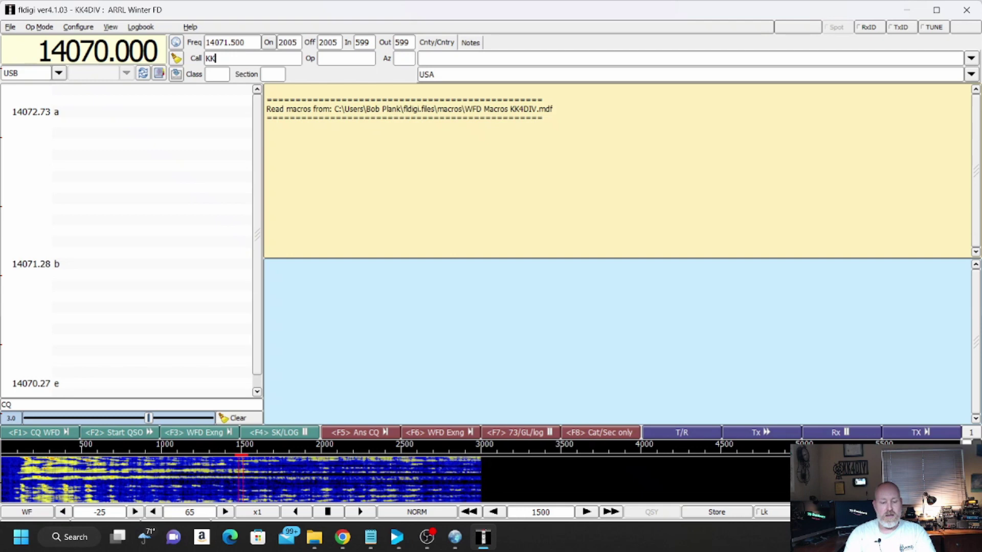
type("4DIV")
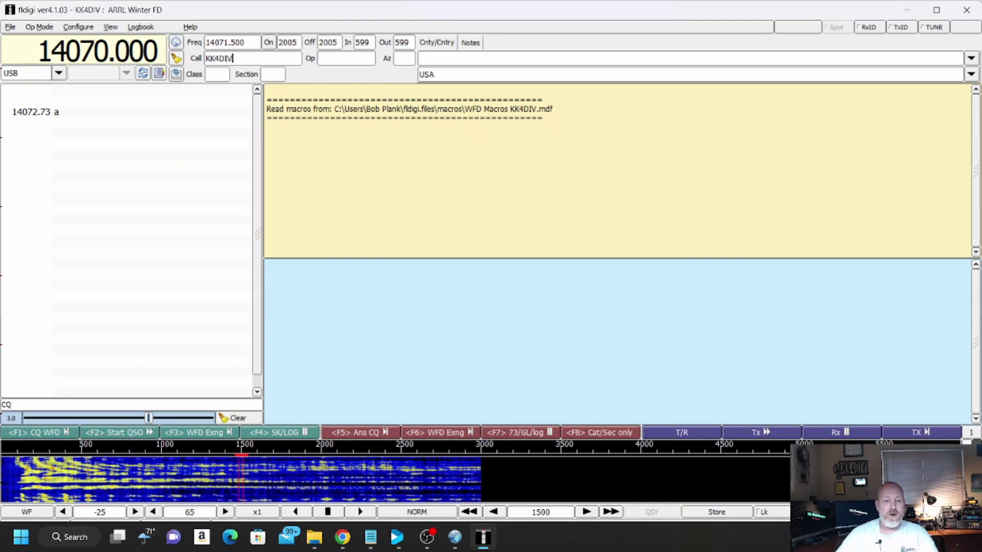
left_click(219, 75)
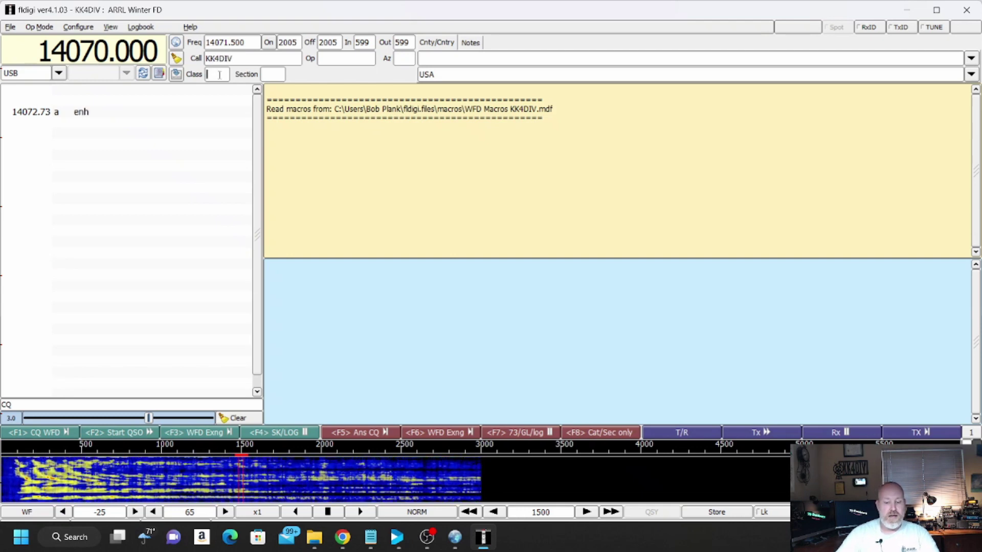
type("10")
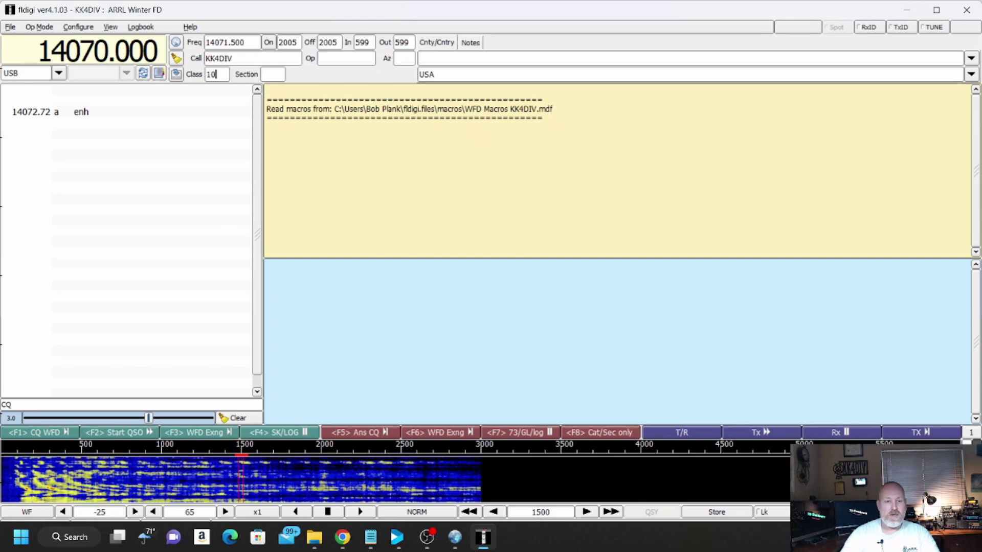
left_click(276, 76)
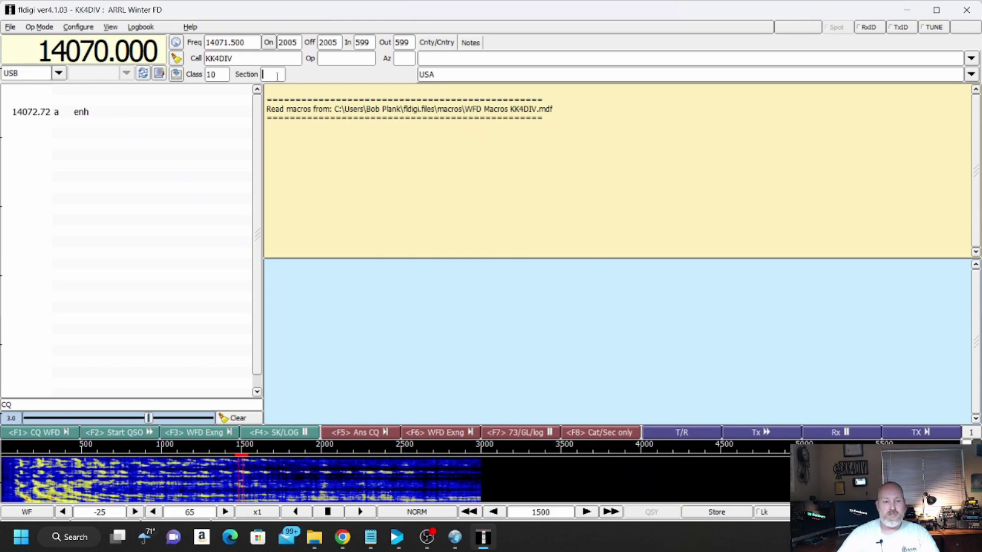
type("NFL")
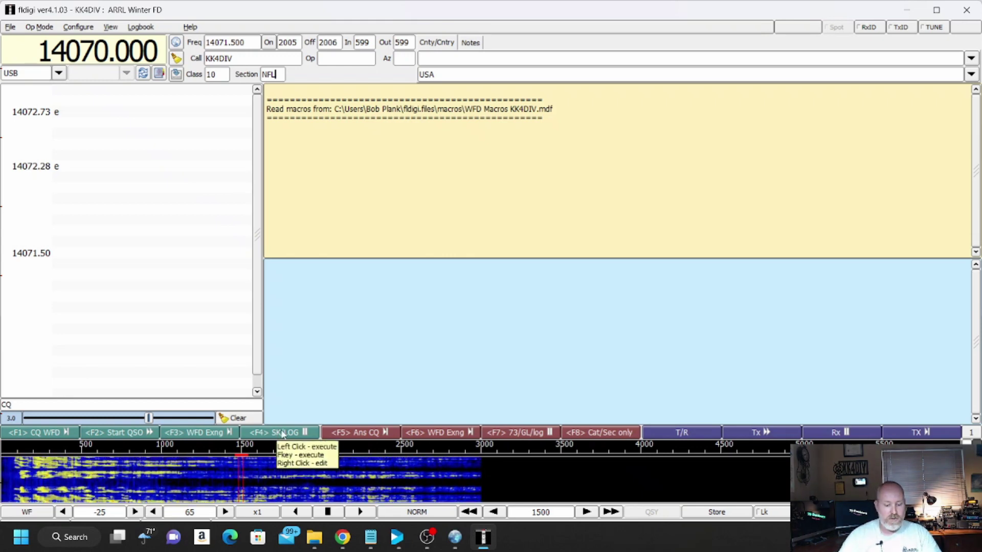
Mute the computer audio and send the F4 SK/LOG sign-off macro to log the contact
key("XF86AudioLowerVolume")
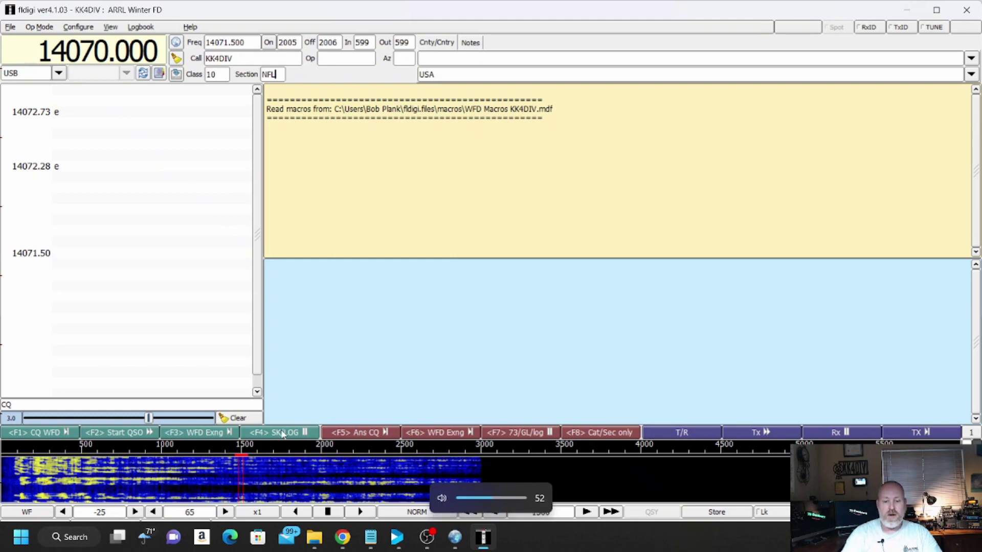
key("XF86AudioLowerVolume")
key("XF86AudioLowerVolume")
key("XF86AudioLowerVolume")
key("XF86AudioLowerVolume")
key("XF86AudioLowerVolume")
key("XF86AudioLowerVolume")
key("XF86AudioLowerVolume")
key("XF86AudioLowerVolume")
key("XF86AudioLowerVolume")
key("XF86AudioLowerVolume")
key("XF86AudioLowerVolume")
key("XF86AudioLowerVolume")
key("XF86AudioLowerVolume")
key("XF86AudioLowerVolume")
key("XF86AudioLowerVolume")
key("XF86AudioLowerVolume")
key("XF86AudioLowerVolume")
key("XF86AudioLowerVolume")
key("XF86AudioLowerVolume")
key("XF86AudioLowerVolume")
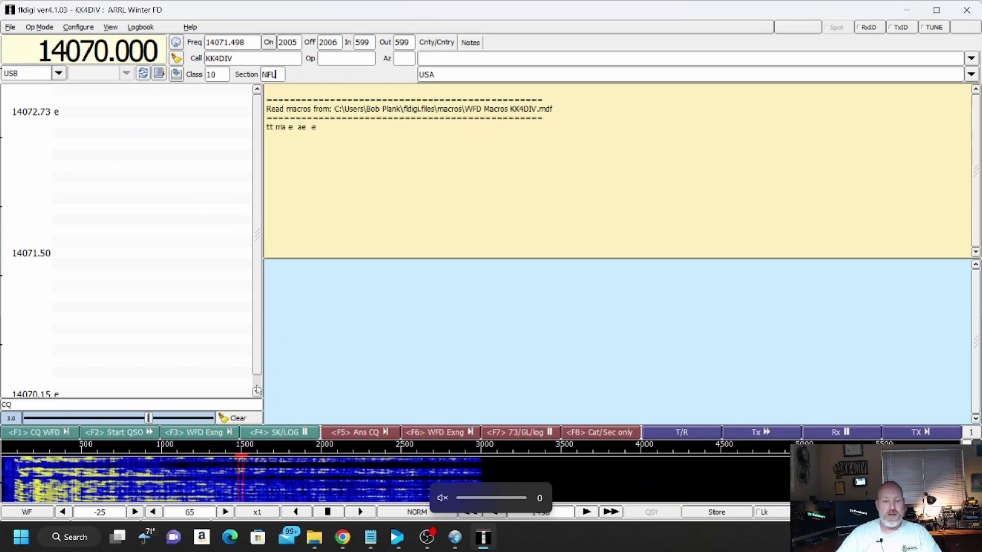
left_click(307, 432)
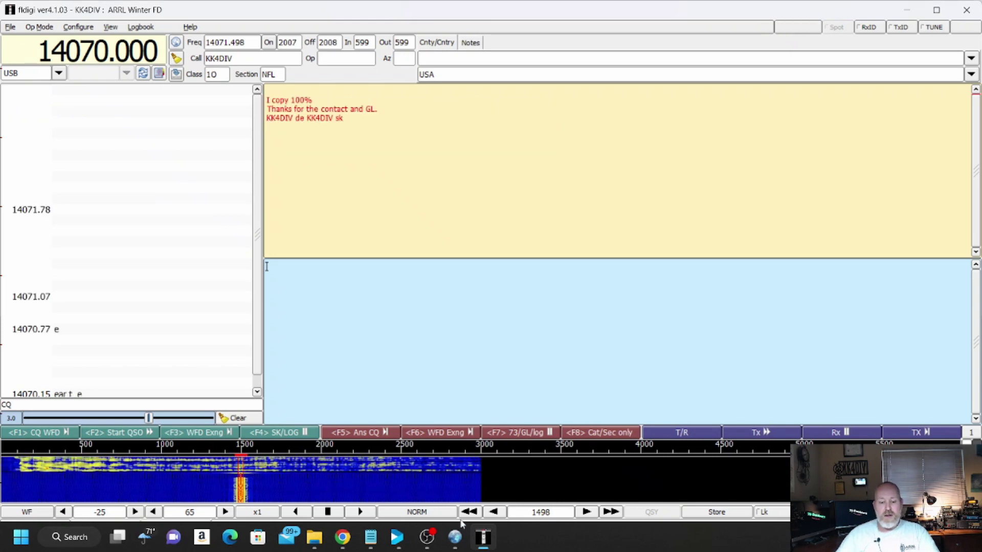
Switch to N3FJP and check the Recent Contacts list for record 32 (20 m DIG, 1O, NFL)
mouse_move(457, 542)
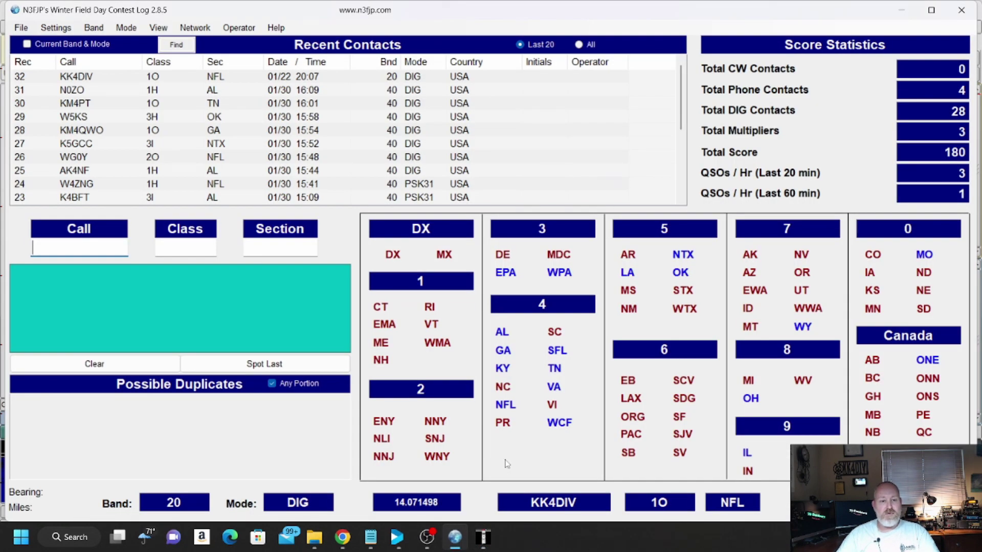